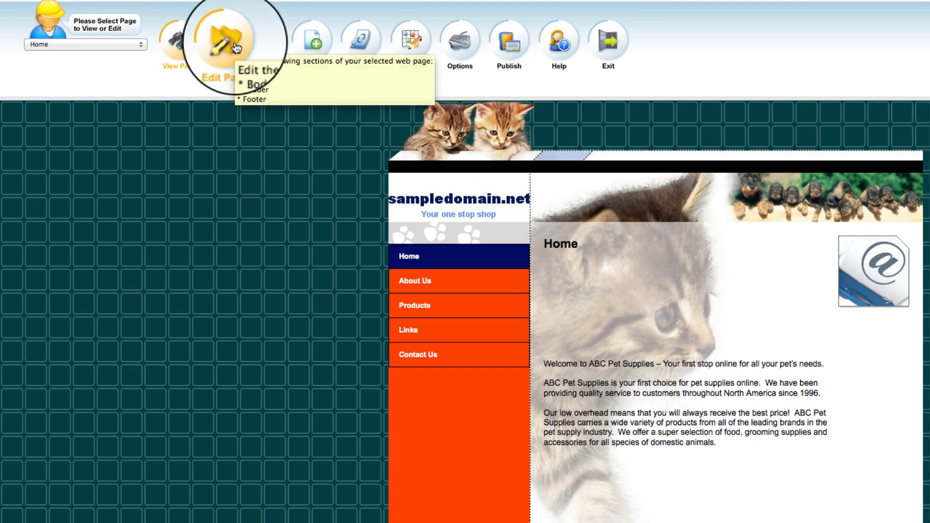
- Open the Home page's header content and bring up its graphical text for editing
{"action": "left_click", "coordinate": [235, 48]}
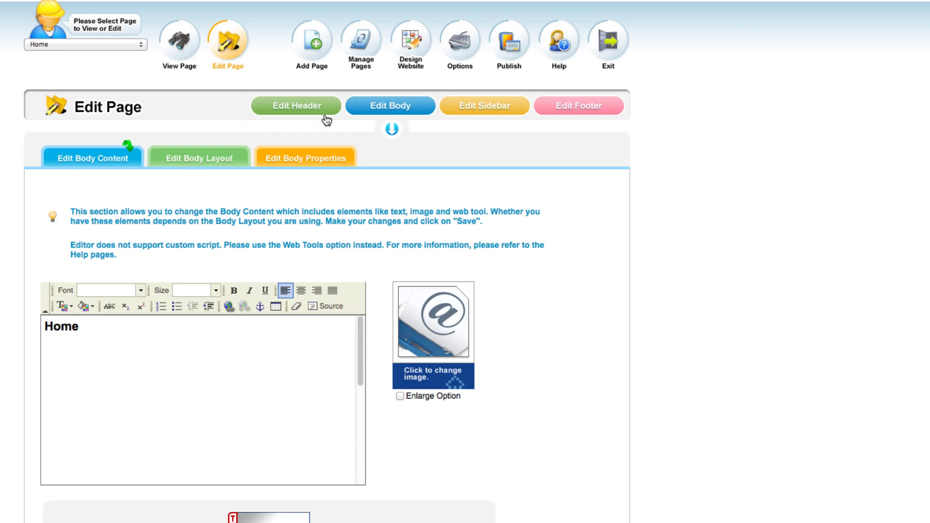
{"action": "left_click", "coordinate": [327, 118]}
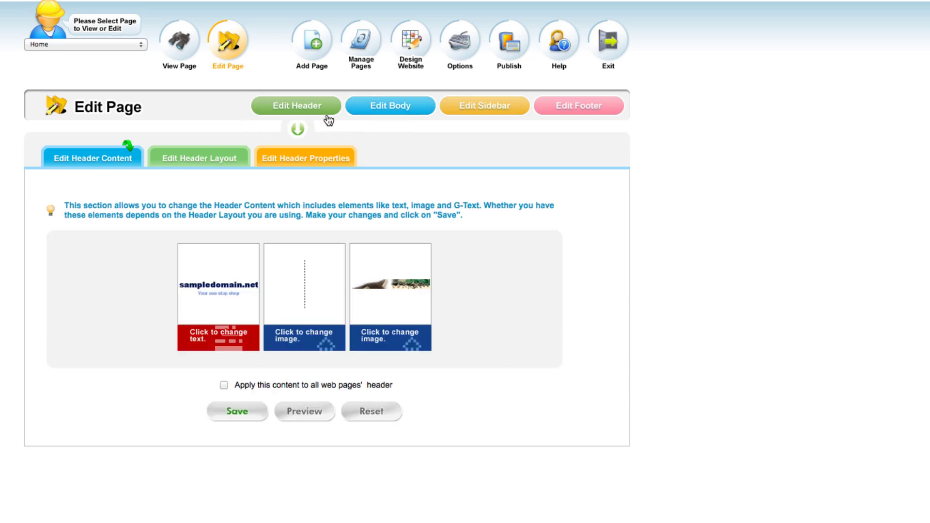
{"action": "left_click", "coordinate": [233, 288]}
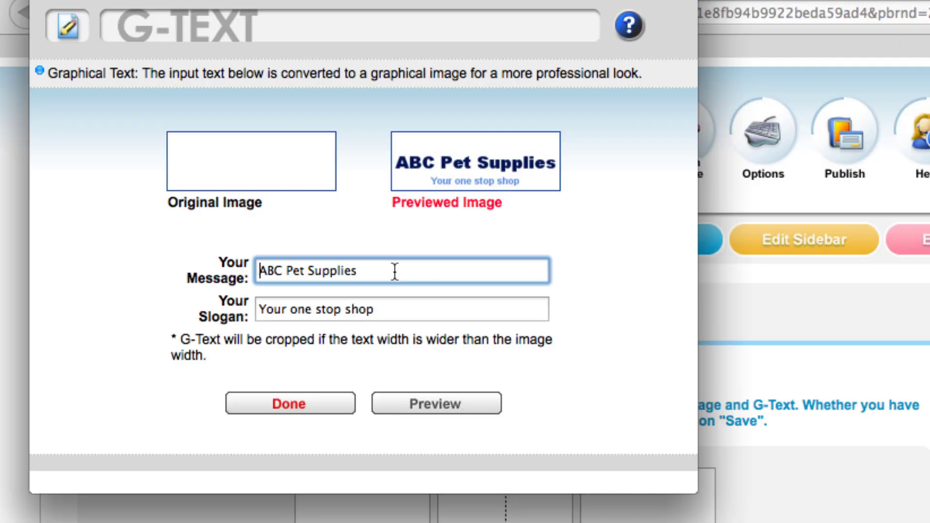
- Try "I Want a Hippopotamus" as the header message and preview the graphical text
{"action": "left_click_drag", "start_coordinate": [388, 269], "coordinate": [237, 276]}
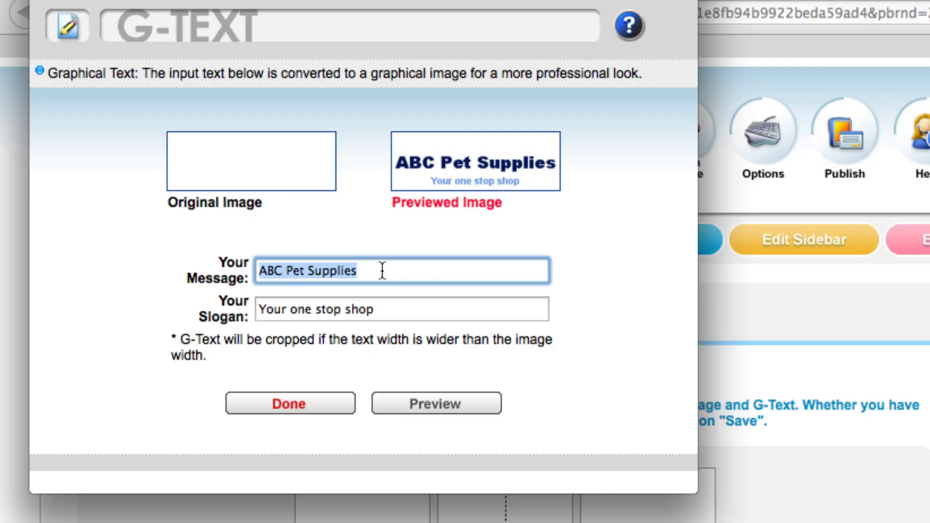
{"action": "type", "text": "I w"}
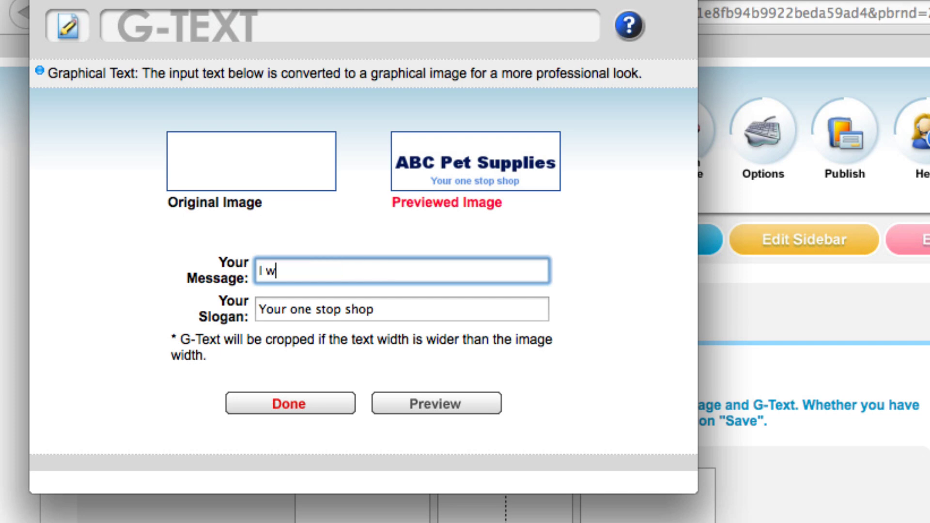
{"action": "key", "text": "BackSpace"}
{"action": "type", "text": "Want a Hippo"}
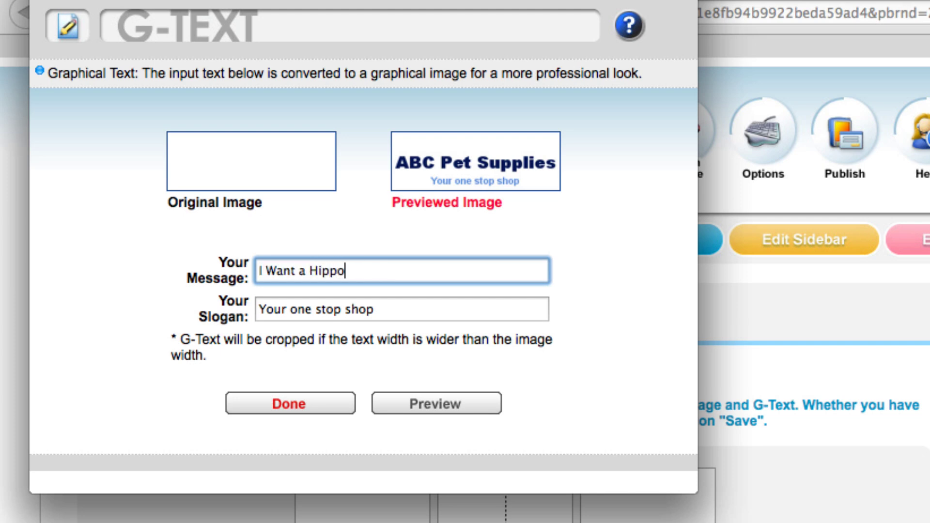
{"action": "type", "text": "potamus"}
{"action": "left_click", "coordinate": [440, 410]}
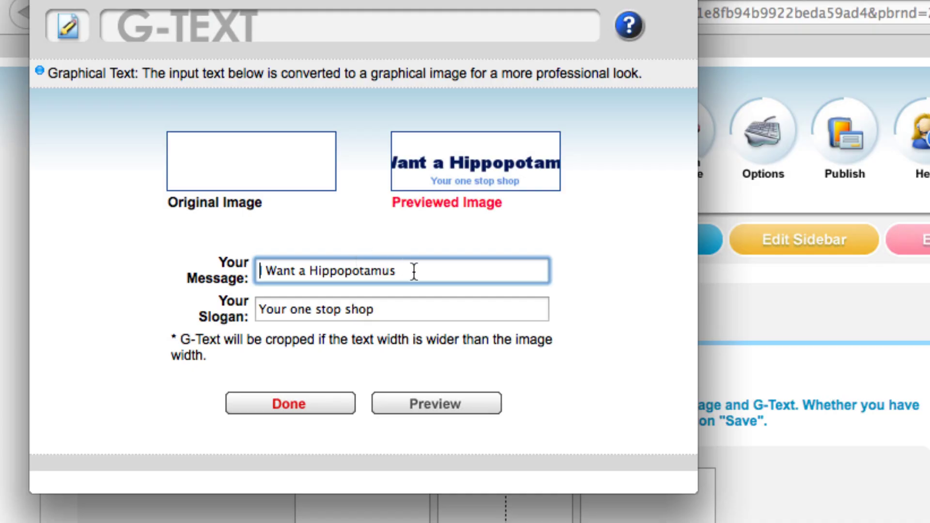
- Set the header message to "I Want A Hippo", preview it and accept the graphical text
{"action": "left_click", "coordinate": [413, 270]}
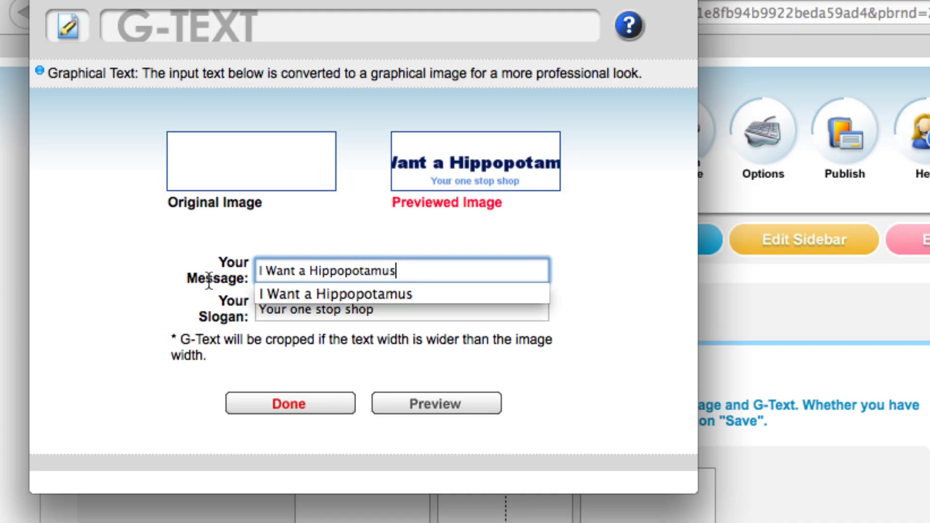
{"action": "key", "text": "super+a"}
{"action": "type", "text": "I "}
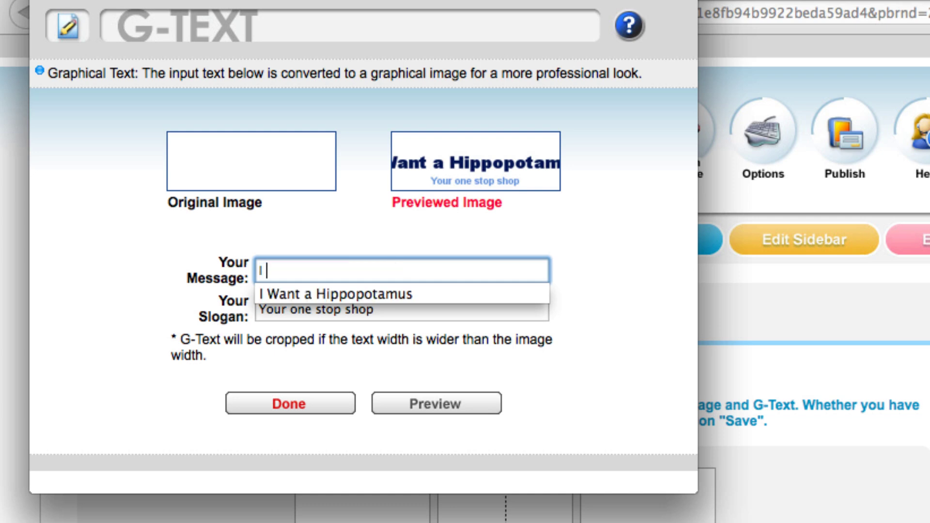
{"action": "type", "text": "Want A Hippo"}
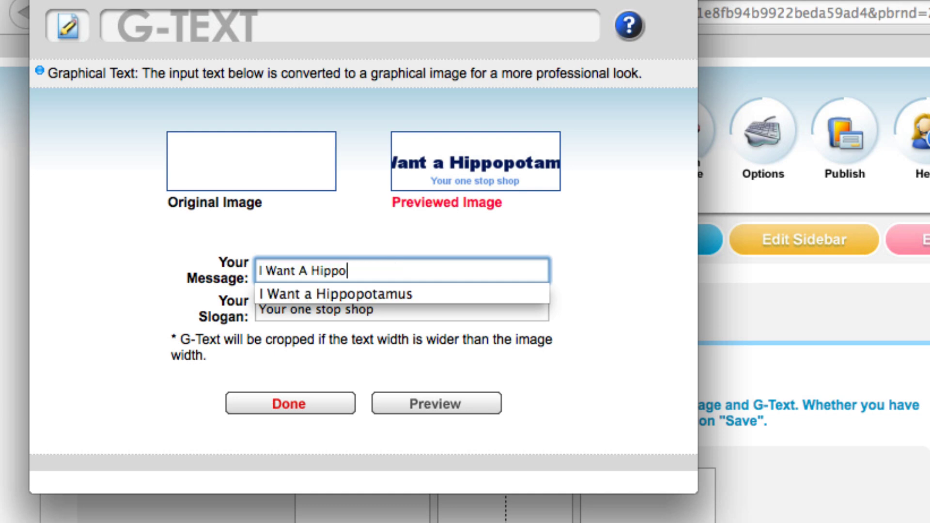
{"action": "left_click", "coordinate": [458, 405]}
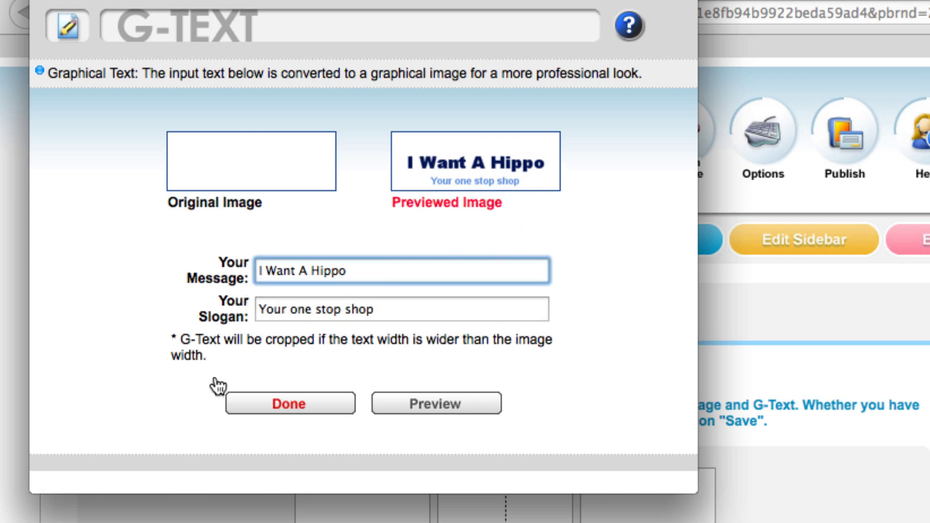
{"action": "left_click", "coordinate": [287, 407]}
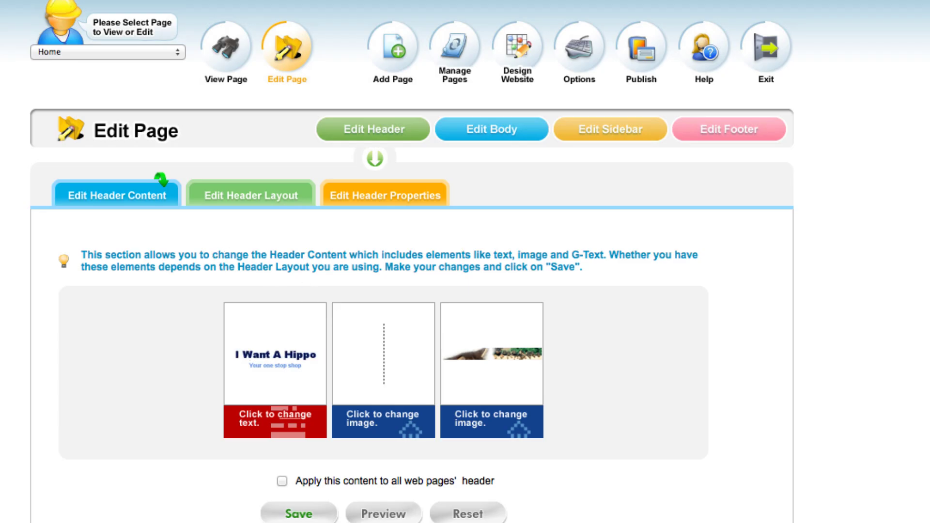
- Apply the header content to all web pages' headers and save the change
{"action": "left_click", "coordinate": [281, 481]}
{"action": "left_click", "coordinate": [298, 516]}
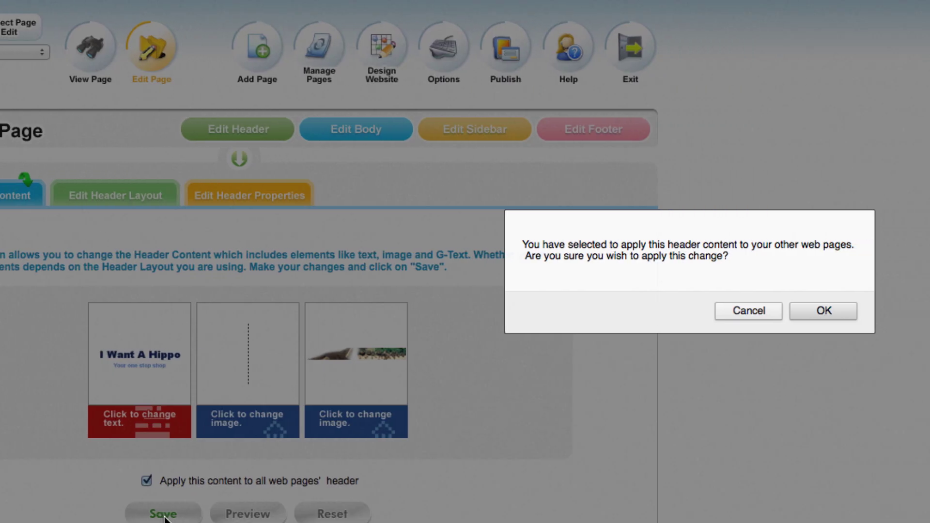
{"action": "left_click", "coordinate": [769, 313]}
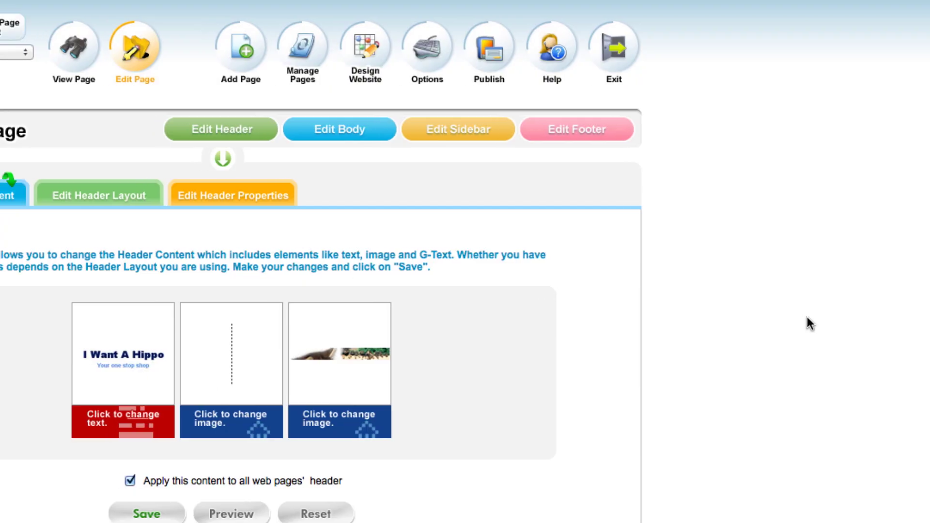
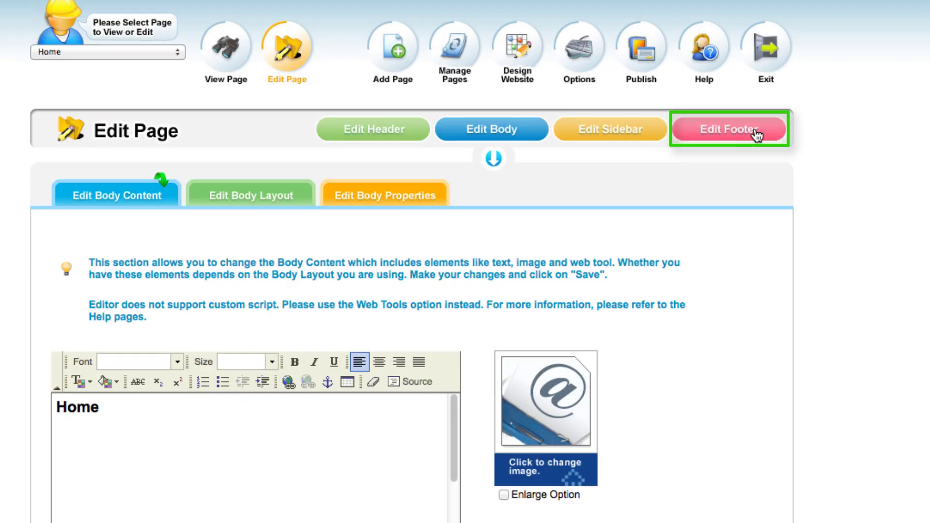
- Set the background color in the Home page's footer properties to pink ff66cc and preview the web page down to the footer
{"action": "left_click", "coordinate": [767, 138]}
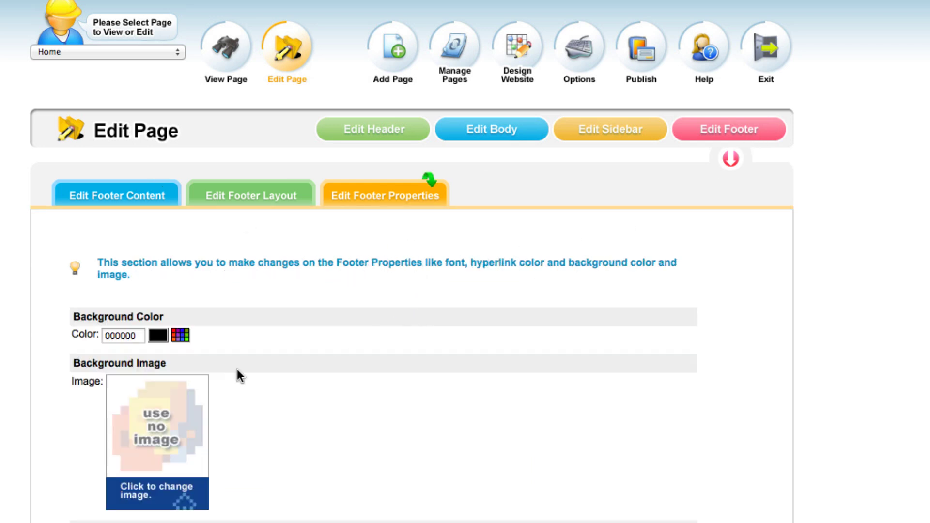
{"action": "left_click", "coordinate": [184, 336]}
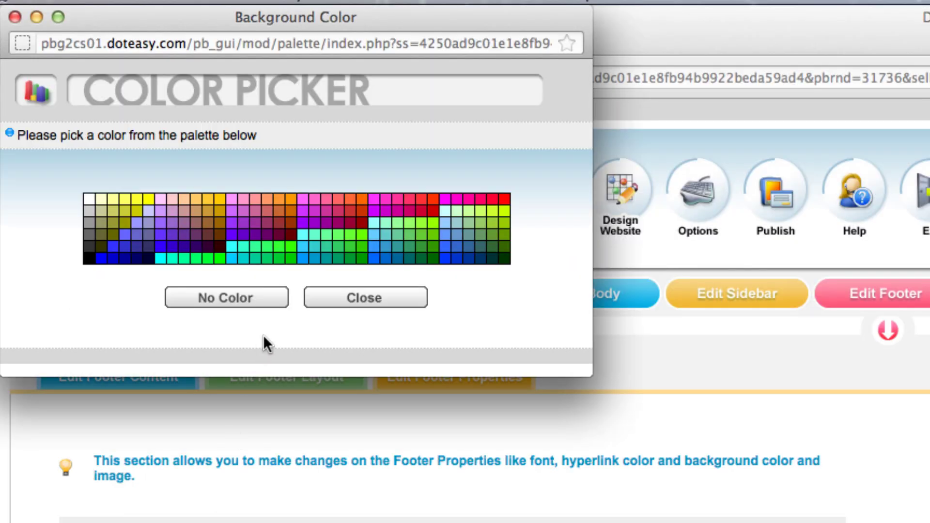
{"action": "left_click", "coordinate": [315, 200]}
{"action": "left_click", "coordinate": [411, 302]}
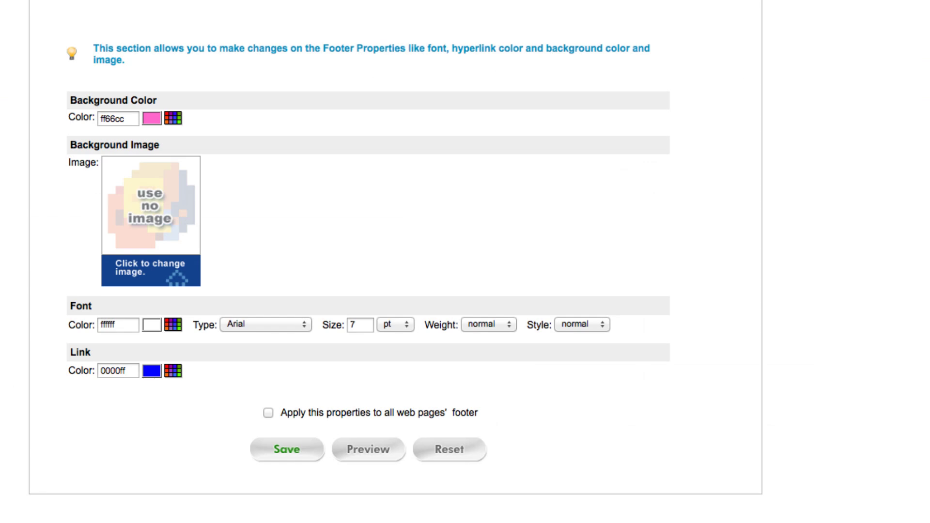
{"action": "left_click", "coordinate": [380, 457]}
{"action": "scroll", "coordinate": [711, 364], "scroll_direction": "down", "scroll_amount": 5}
{"action": "scroll", "coordinate": [711, 359], "scroll_direction": "down", "scroll_amount": 15}
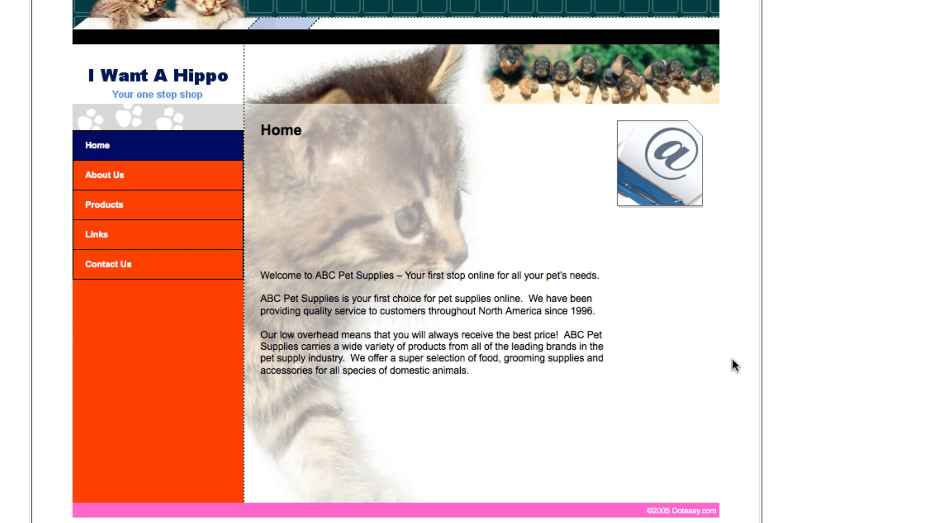
{"action": "scroll", "coordinate": [879, 453], "scroll_direction": "up", "scroll_amount": 13}
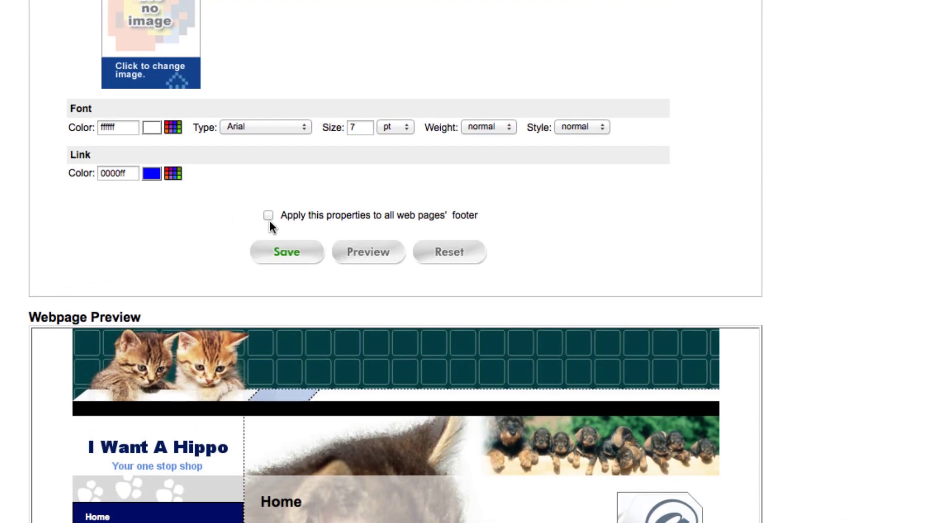
- Apply the footer properties to all web pages' footers and save the change
{"action": "left_click", "coordinate": [266, 214]}
{"action": "left_click", "coordinate": [268, 254]}
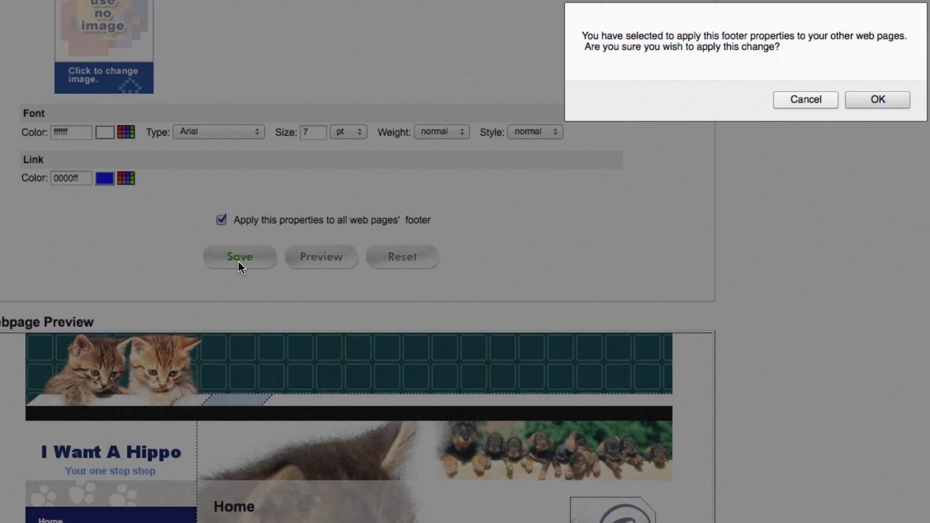
{"action": "left_click", "coordinate": [877, 100]}
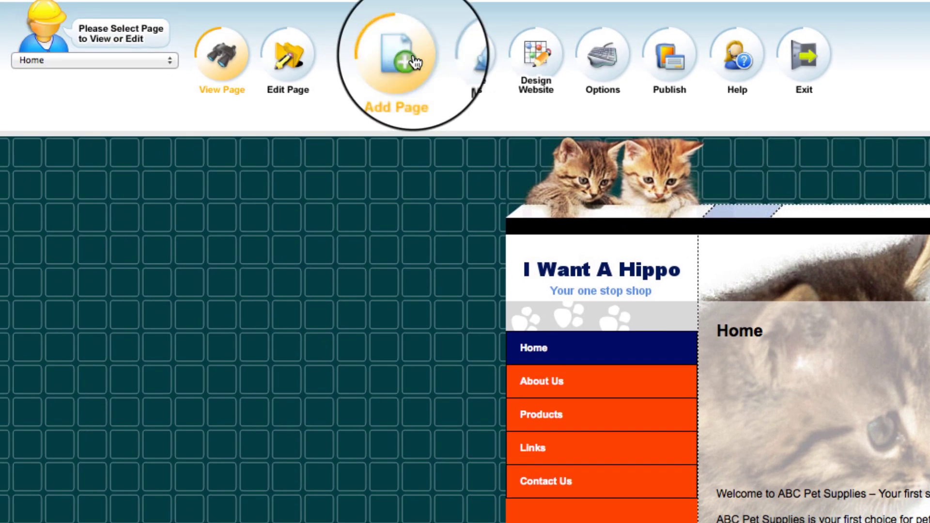
- Add a new page named "Questions" and view the website with its navigation menu
{"action": "left_click", "coordinate": [411, 68]}
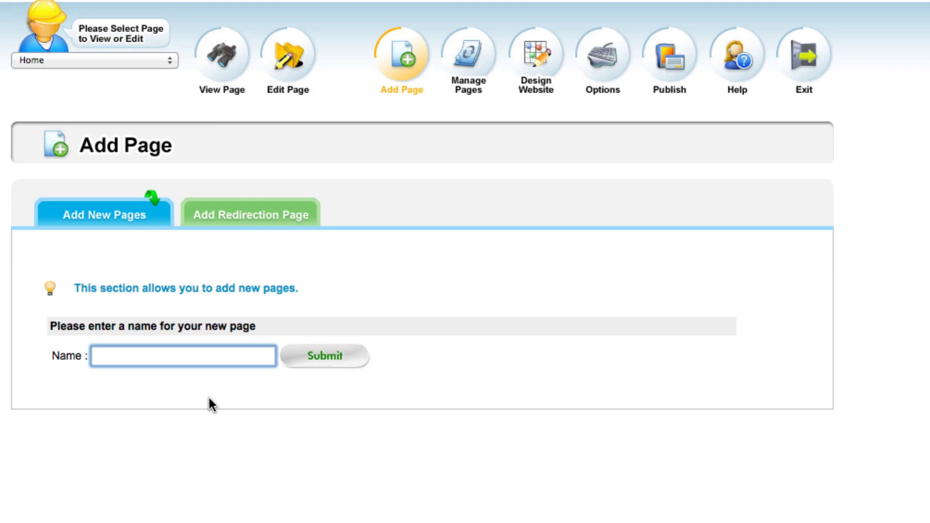
{"action": "type", "text": "Questiona"}
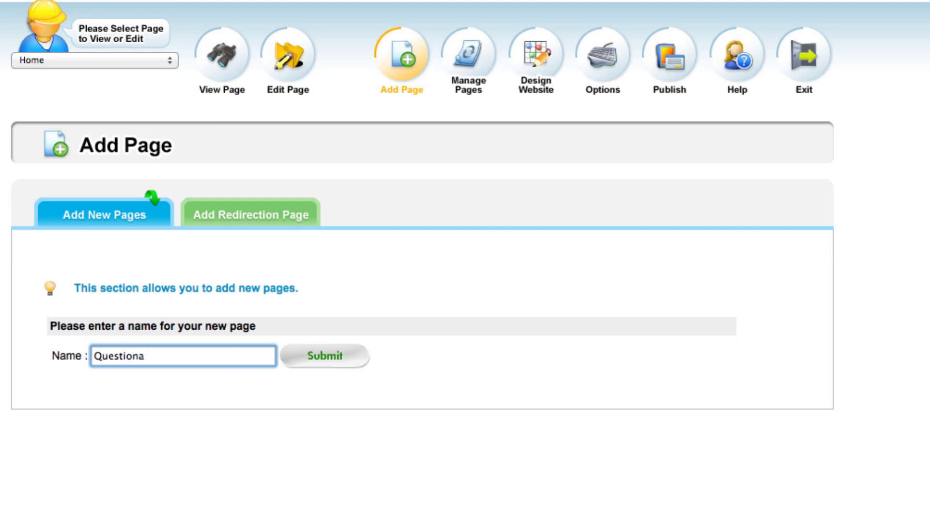
{"action": "left_click", "coordinate": [331, 367]}
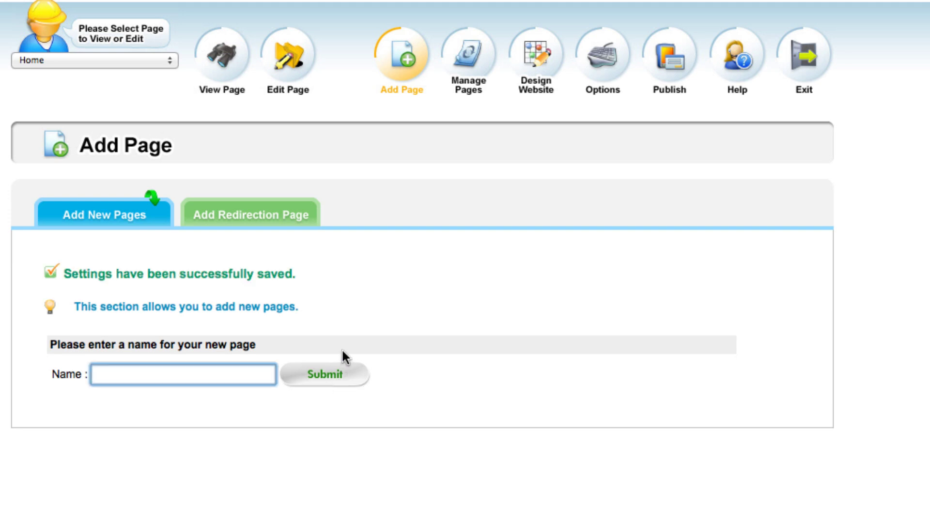
{"action": "left_click", "coordinate": [234, 78]}
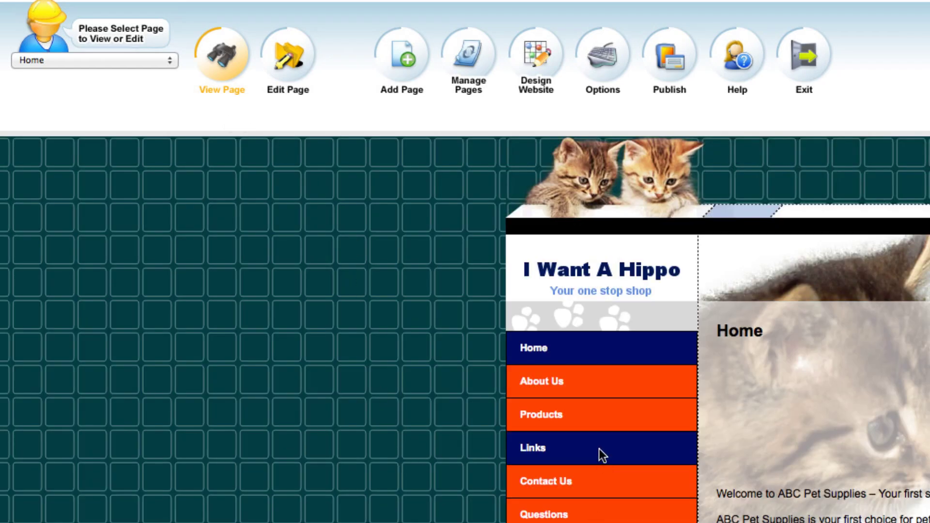
- Remove the About Us page, set Products as the website's home page and save
{"action": "left_click", "coordinate": [473, 75]}
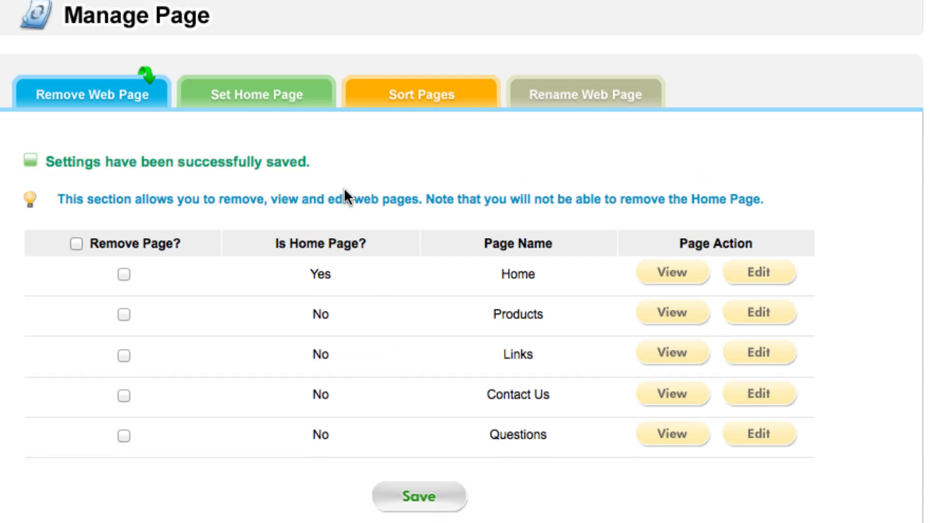
{"action": "left_click", "coordinate": [247, 102]}
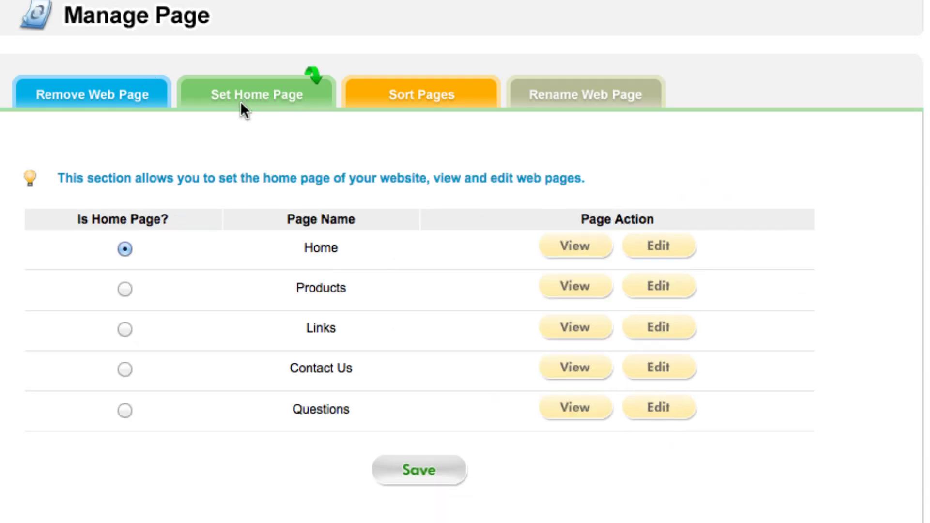
{"action": "left_click", "coordinate": [125, 290]}
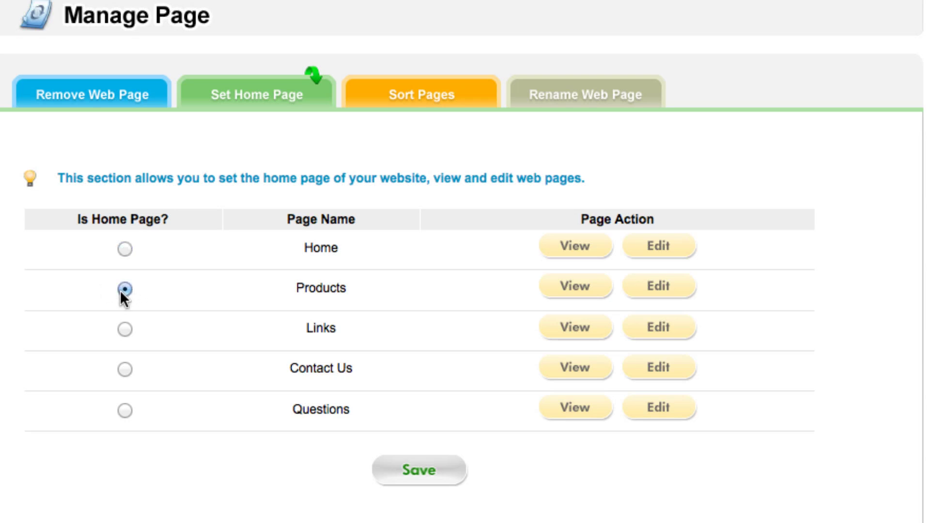
{"action": "left_click", "coordinate": [432, 476]}
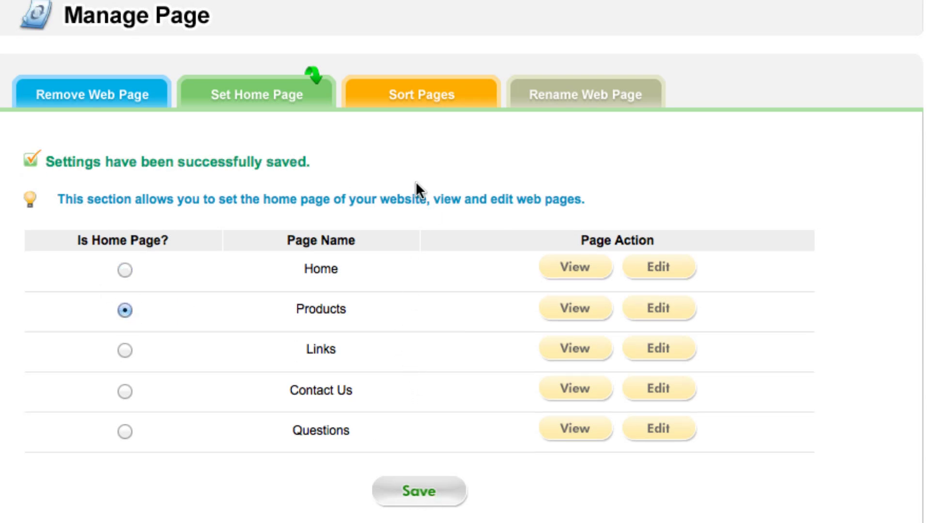
- Set the page order to Products 1, Home 2, Links 3, Questions 4 and Contact Us 5, and save it
{"action": "left_click", "coordinate": [419, 99]}
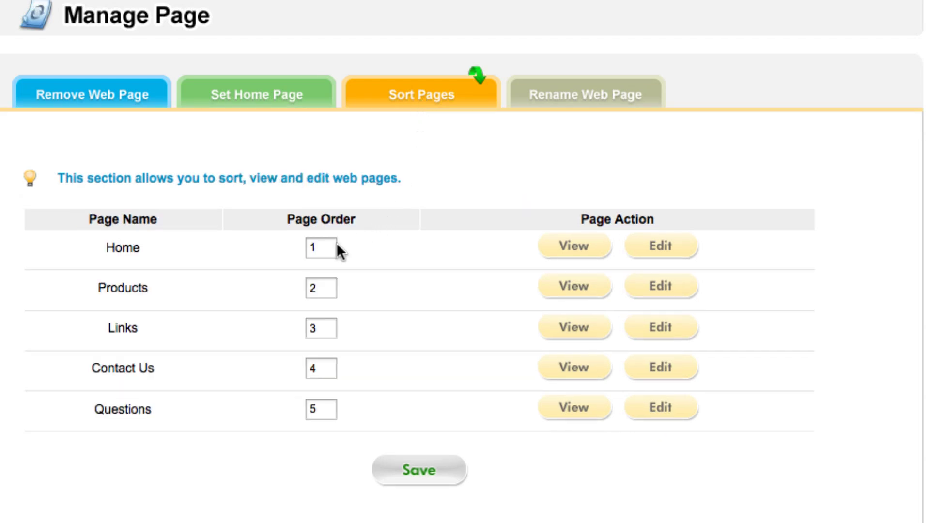
{"action": "double_click", "coordinate": [315, 287]}
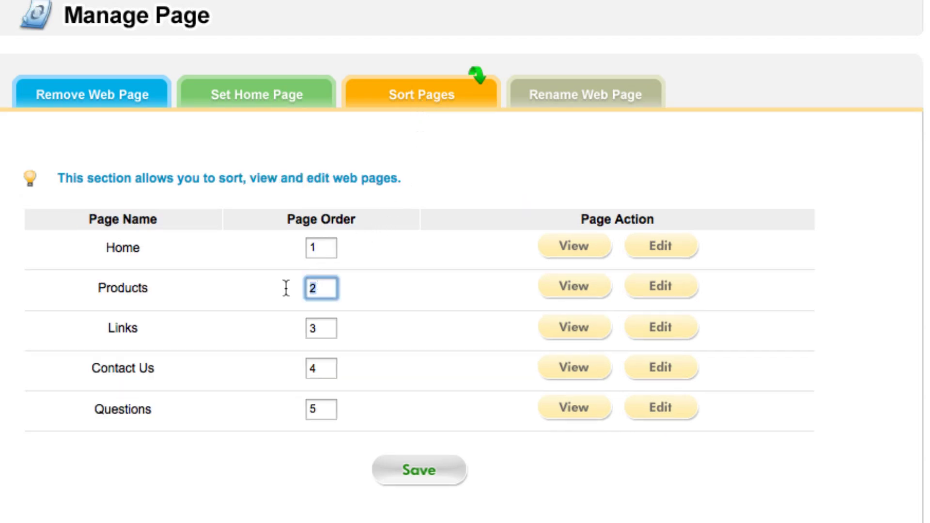
{"action": "type", "text": "1"}
{"action": "double_click", "coordinate": [329, 248]}
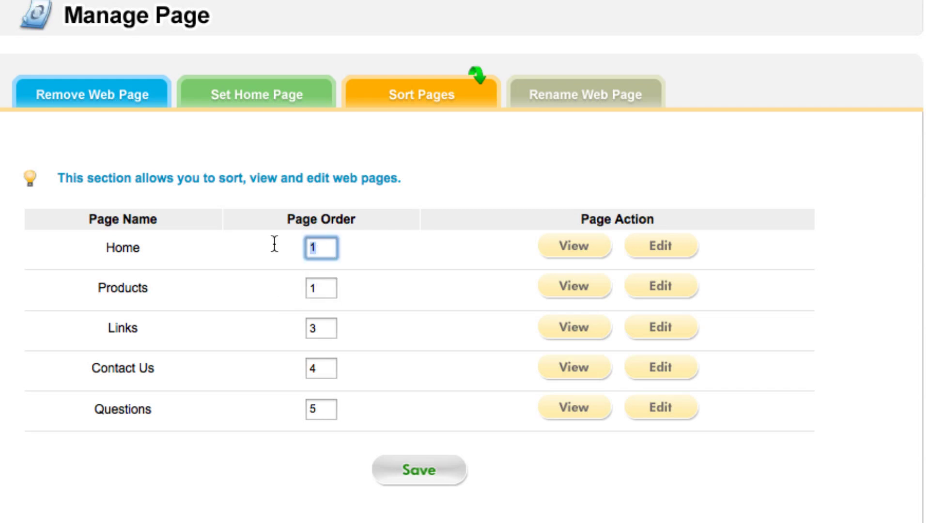
{"action": "type", "text": "2"}
{"action": "left_click", "coordinate": [334, 372]}
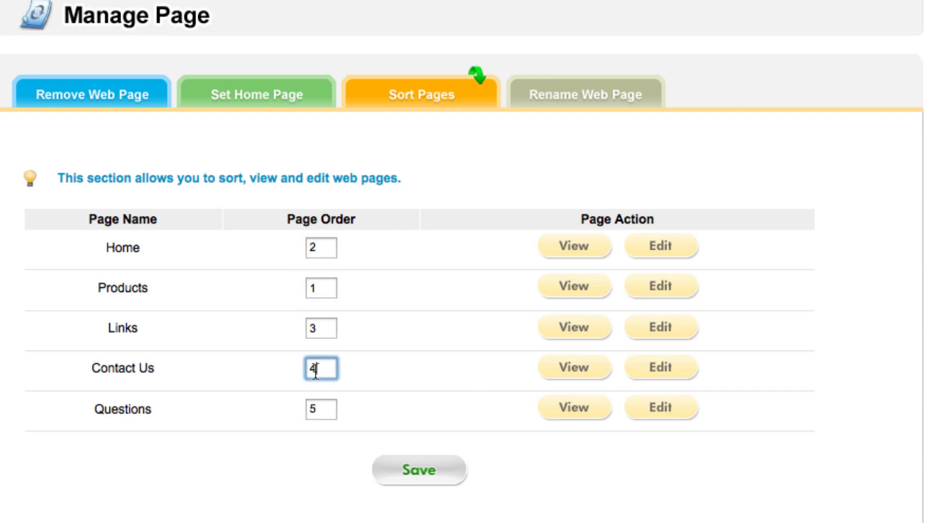
{"action": "left_click_drag", "start_coordinate": [327, 370], "coordinate": [287, 369]}
{"action": "left_click_drag", "start_coordinate": [321, 412], "coordinate": [300, 412]}
{"action": "type", "text": "4"}
{"action": "left_click", "coordinate": [435, 483]}
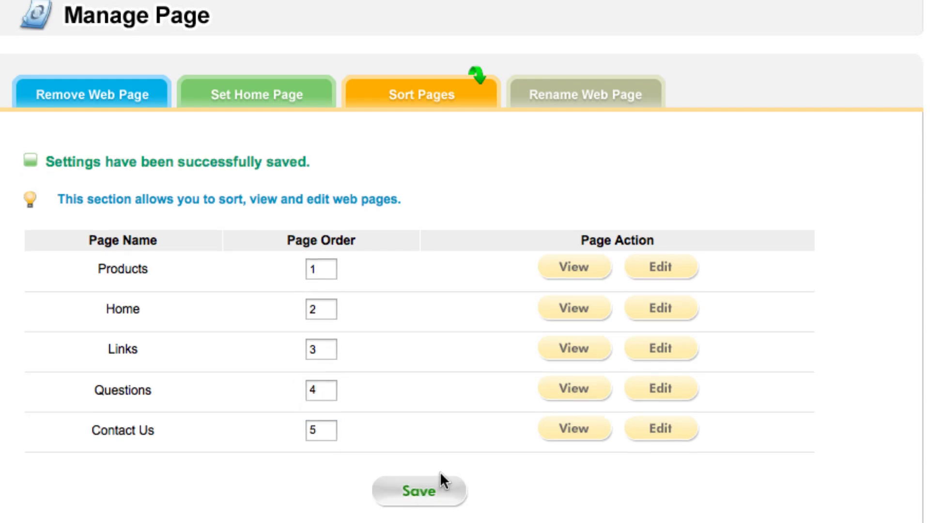
- Rename the Questions web page to "faq" and save the change
{"action": "left_click", "coordinate": [576, 107]}
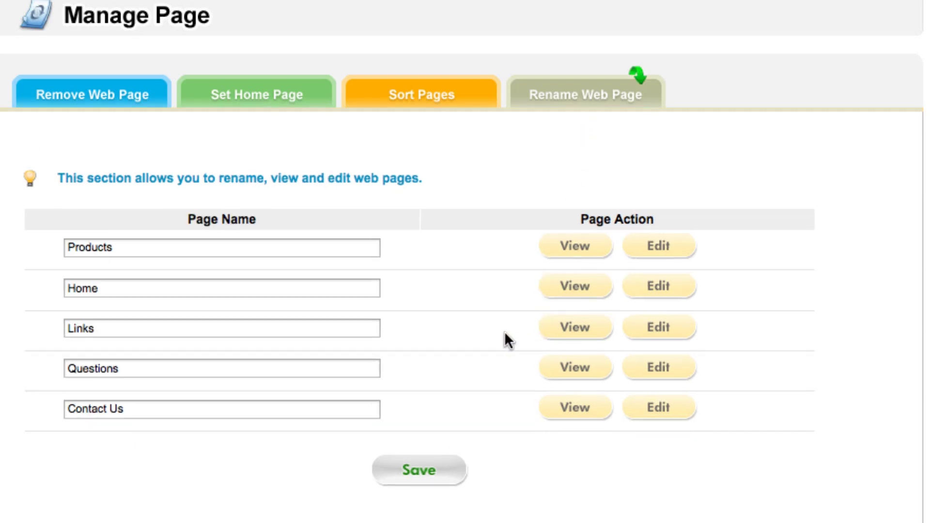
{"action": "left_click_drag", "start_coordinate": [139, 367], "coordinate": [38, 366]}
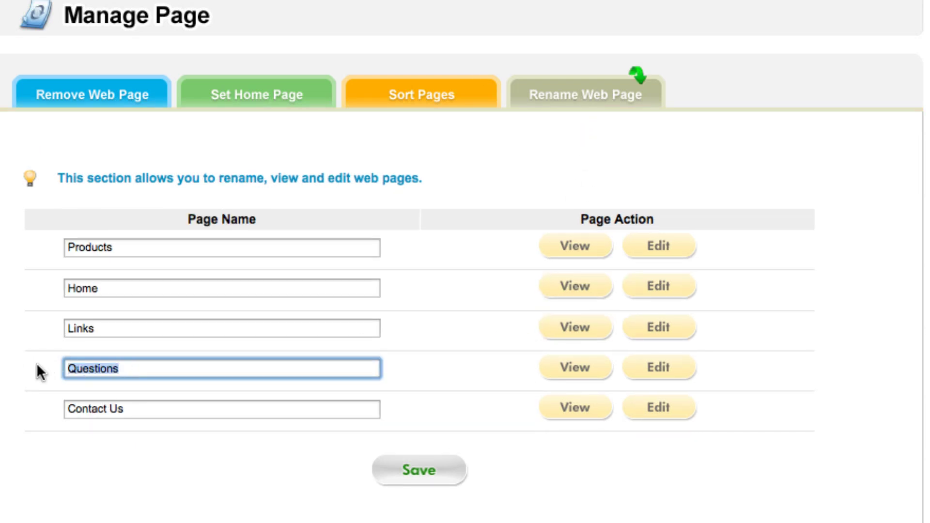
{"action": "type", "text": "faq"}
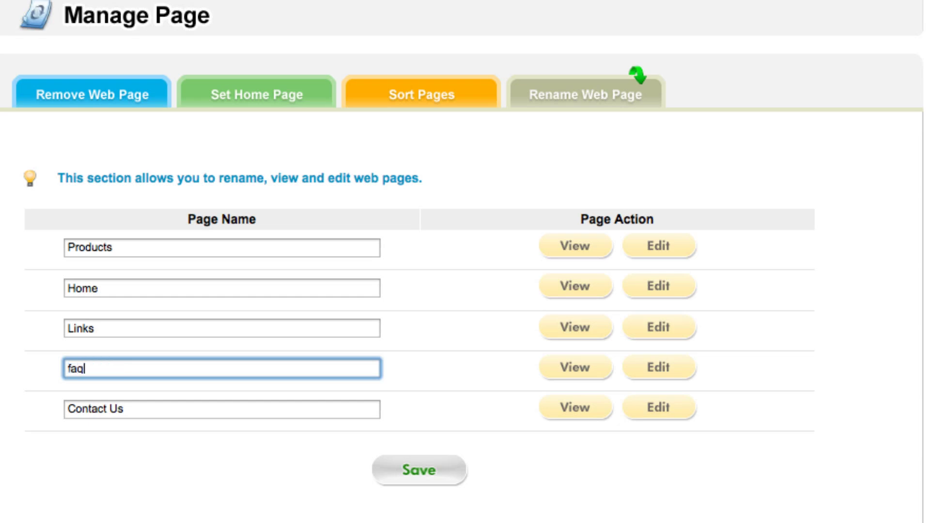
{"action": "left_click", "coordinate": [415, 474]}
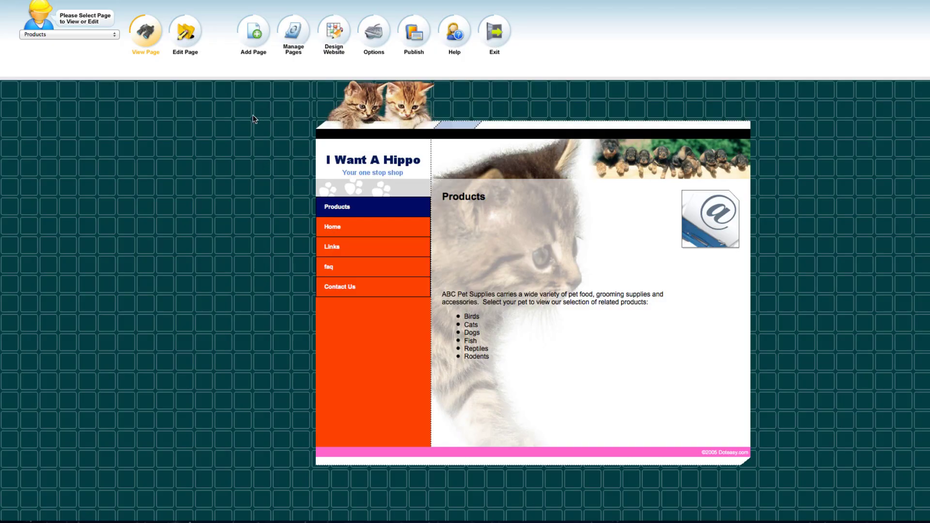
- In the Products page's body content, make the bulleted list from Birds to Rodents sea green and bold
{"action": "left_click", "coordinate": [197, 40]}
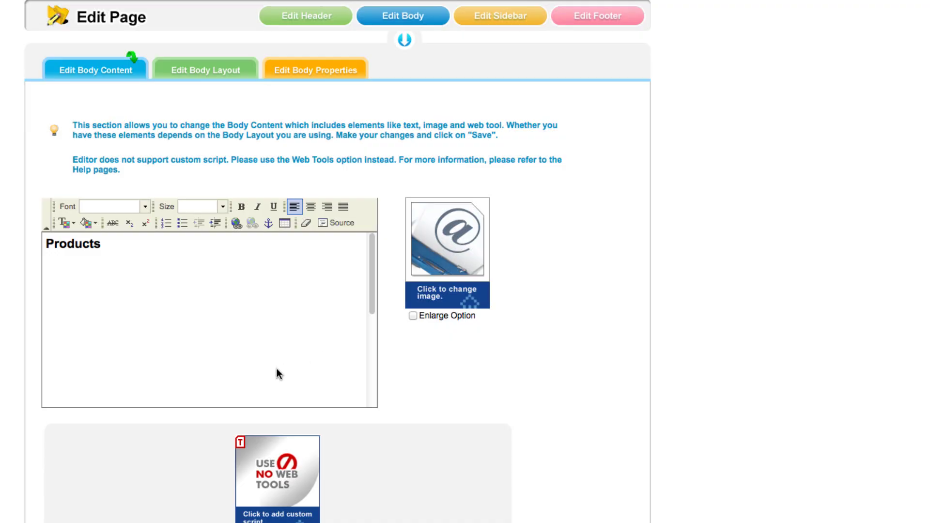
{"action": "scroll", "coordinate": [109, 298], "scroll_direction": "down", "scroll_amount": 5}
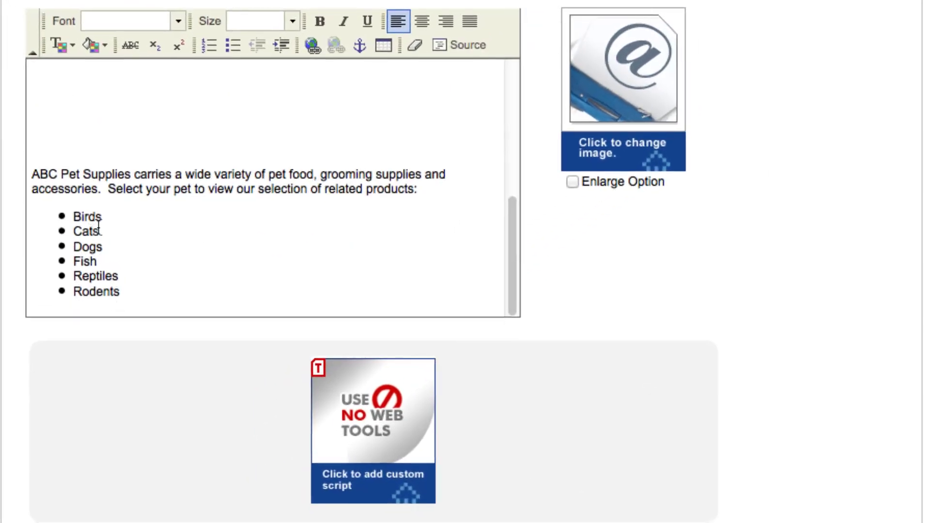
{"action": "left_click_drag", "start_coordinate": [67, 217], "coordinate": [127, 315]}
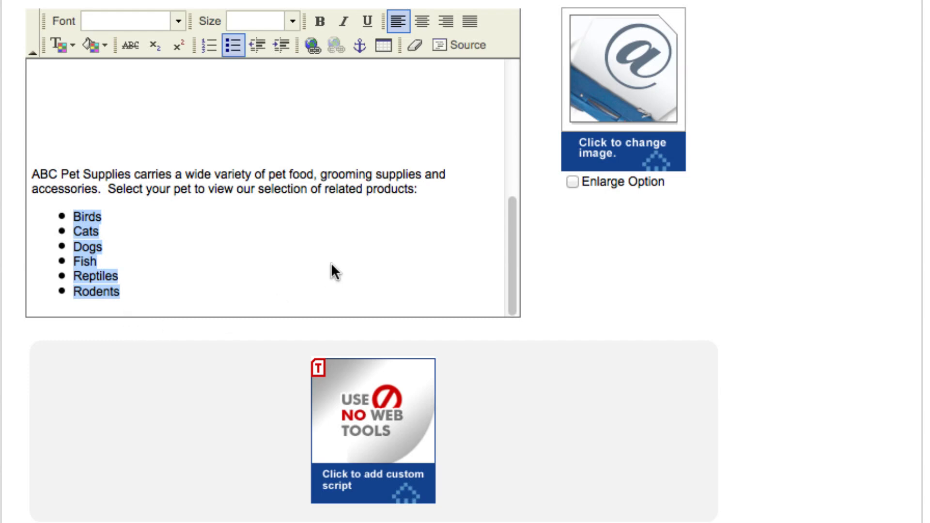
{"action": "left_click", "coordinate": [61, 45]}
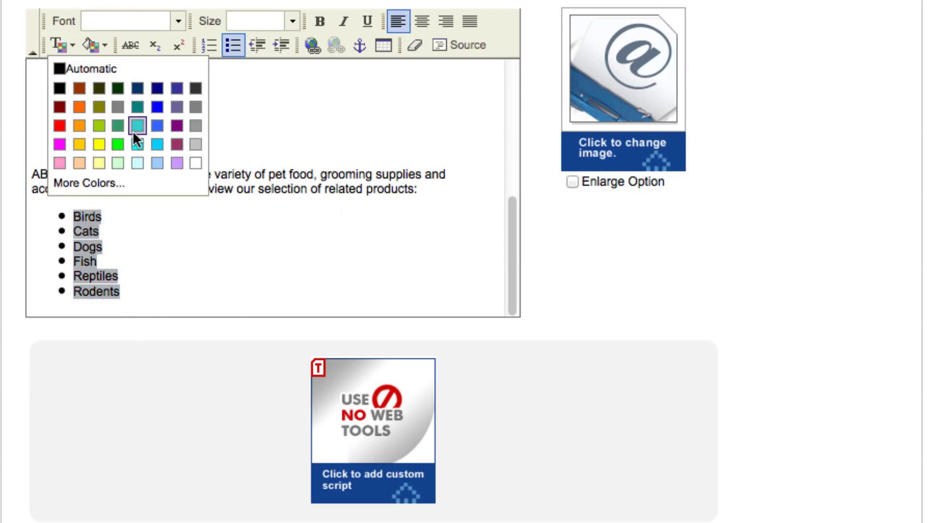
{"action": "left_click", "coordinate": [118, 125]}
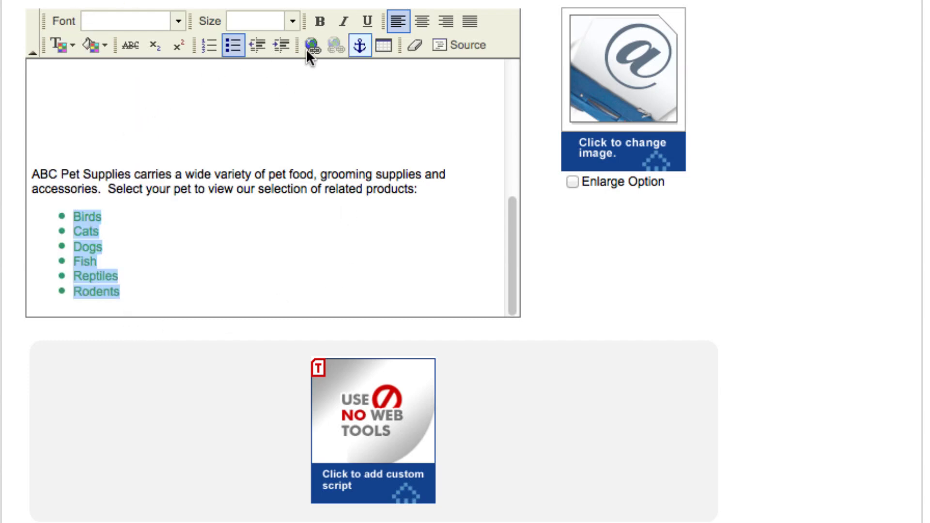
{"action": "left_click", "coordinate": [320, 21]}
- Replace the Products page's body image with the sitting tabby kitten picture from the Animal image library
{"action": "left_click", "coordinate": [460, 233]}
{"action": "scroll", "coordinate": [460, 233], "scroll_direction": "up", "scroll_amount": 1}
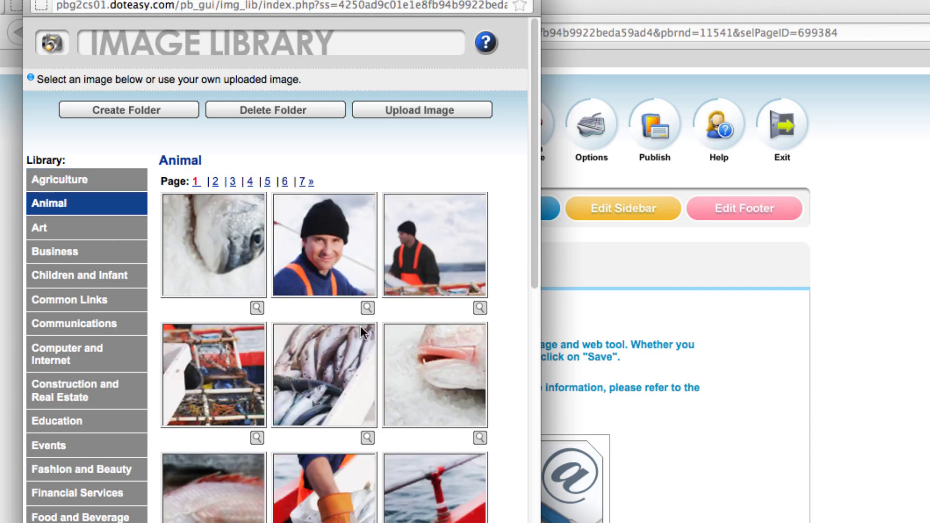
{"action": "scroll", "coordinate": [368, 334], "scroll_direction": "down", "scroll_amount": 10}
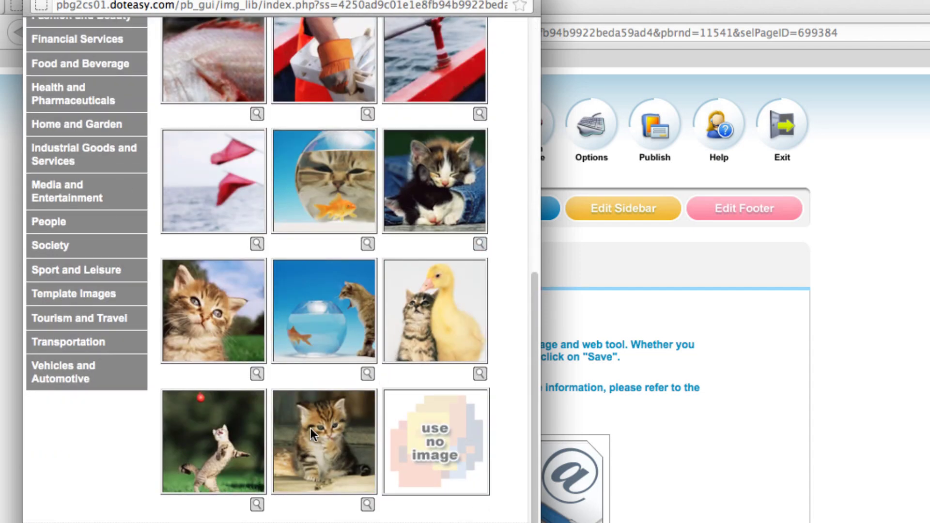
{"action": "left_click", "coordinate": [310, 428]}
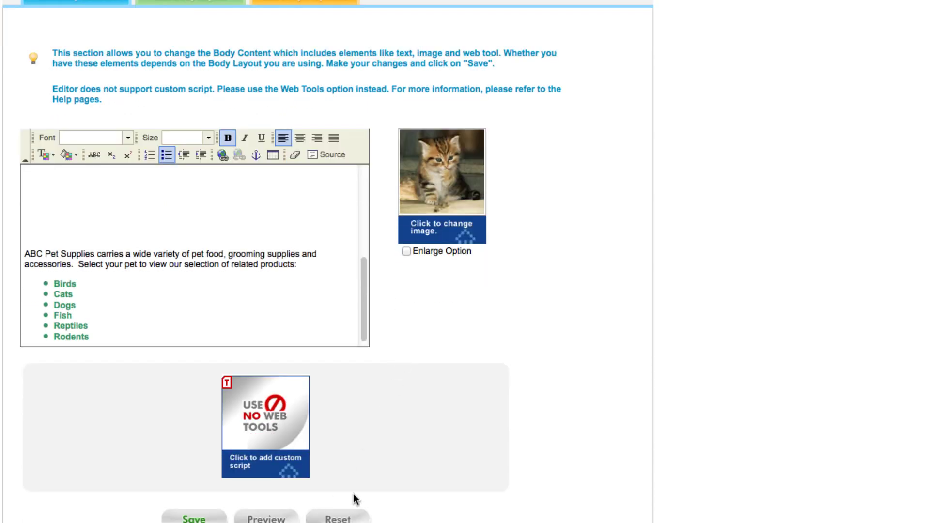
- Review the edited Products page in the webpage preview and save the body content
{"action": "scroll", "coordinate": [650, 425], "scroll_direction": "down", "scroll_amount": 9}
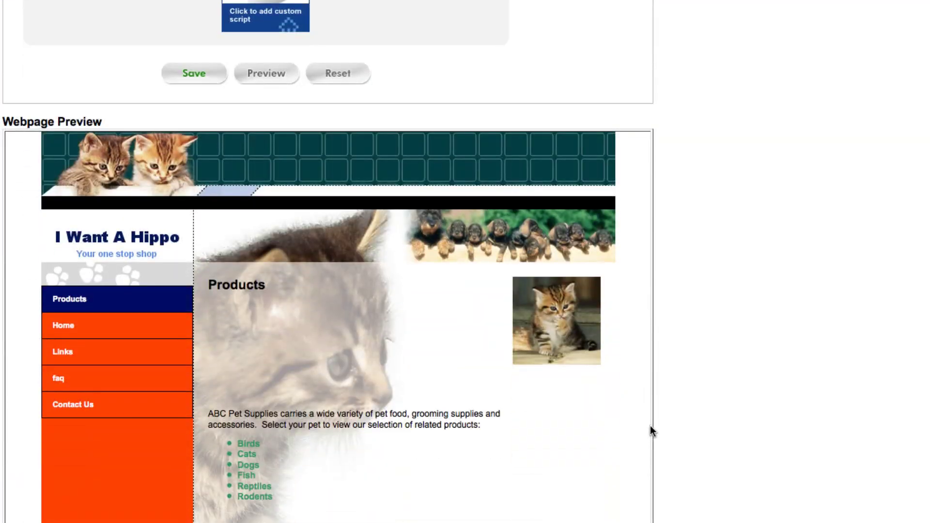
{"action": "scroll", "coordinate": [727, 424], "scroll_direction": "down", "scroll_amount": 2}
{"action": "scroll", "coordinate": [742, 426], "scroll_direction": "up", "scroll_amount": 7}
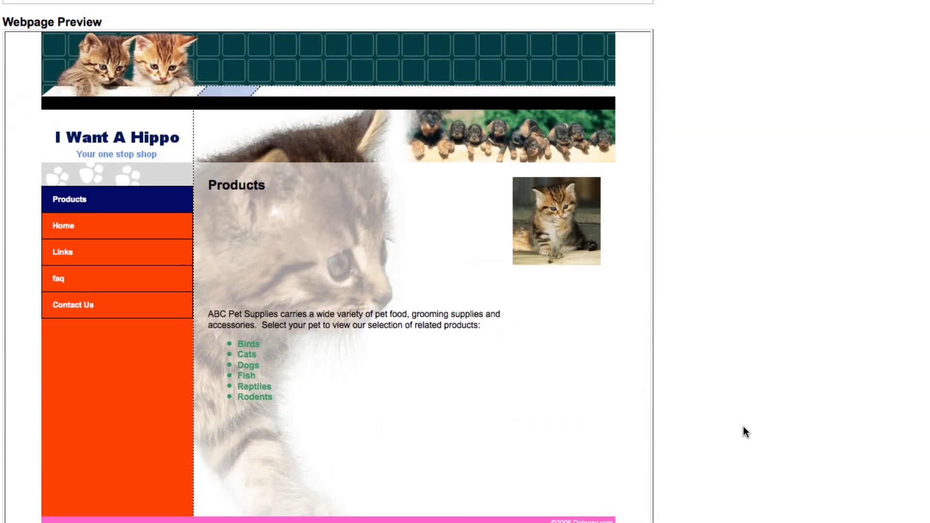
{"action": "scroll", "coordinate": [743, 428], "scroll_direction": "up", "scroll_amount": 6}
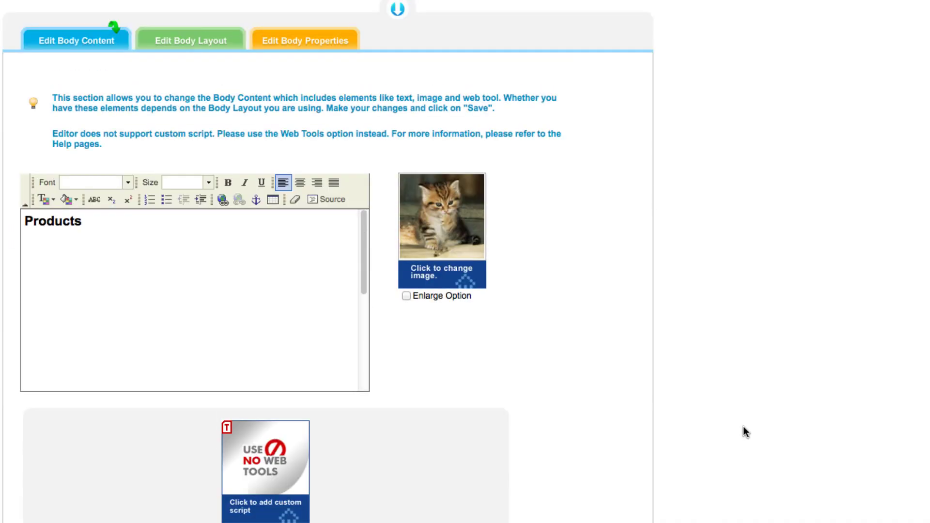
{"action": "scroll", "coordinate": [315, 369], "scroll_direction": "down", "scroll_amount": 2}
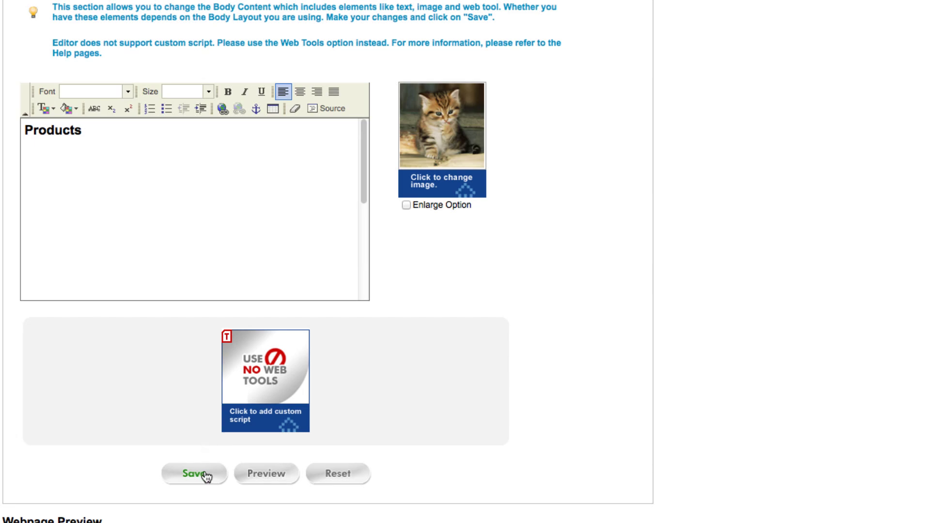
{"action": "scroll", "coordinate": [206, 476], "scroll_direction": "up", "scroll_amount": 1}
{"action": "left_click", "coordinate": [205, 485]}
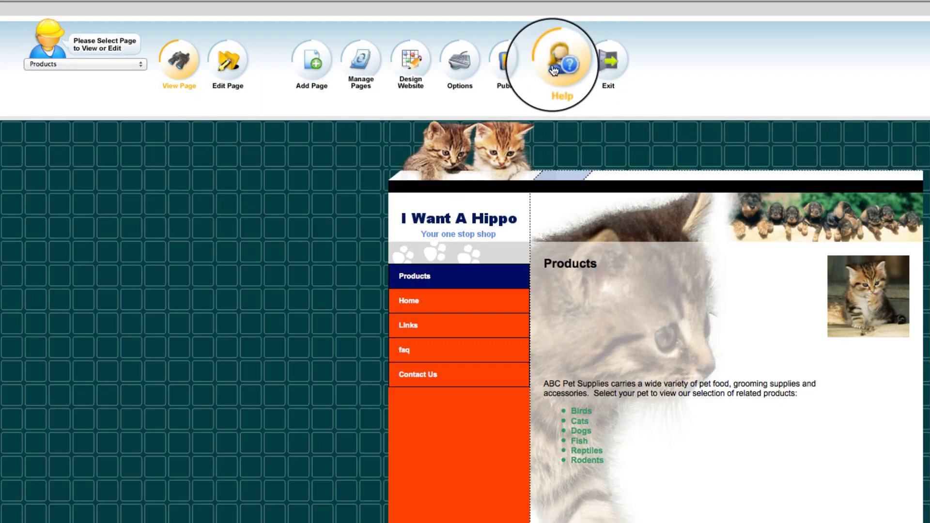
- Publish the website, choose to launch it now and finish the publishing process
{"action": "left_click", "coordinate": [569, 80]}
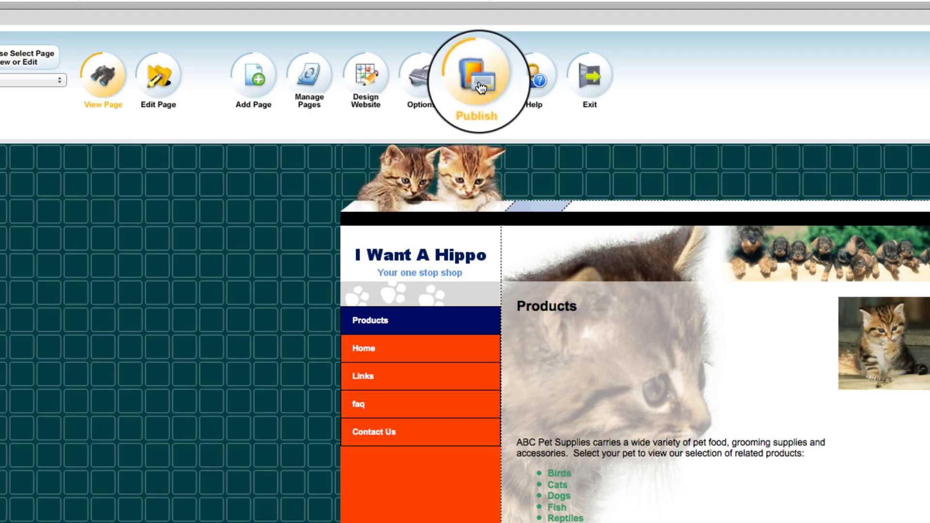
{"action": "left_click", "coordinate": [478, 83]}
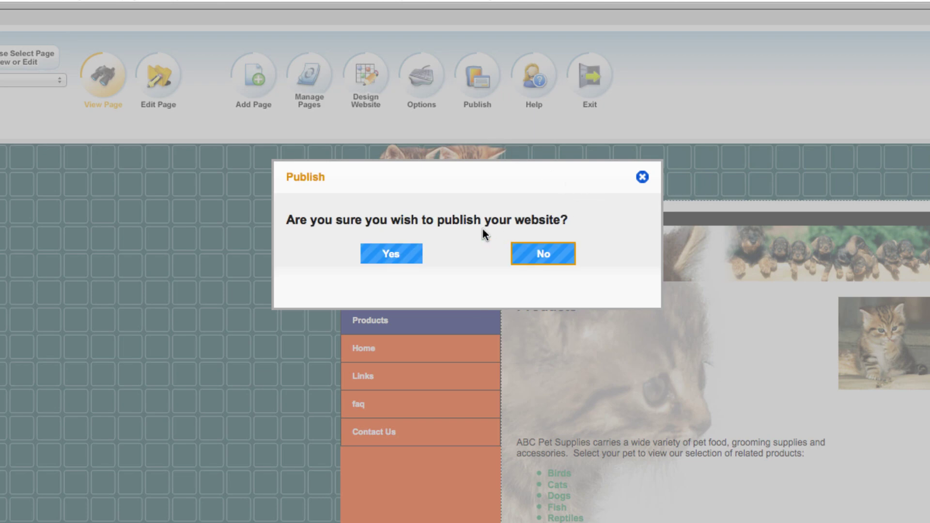
{"action": "left_click", "coordinate": [393, 255]}
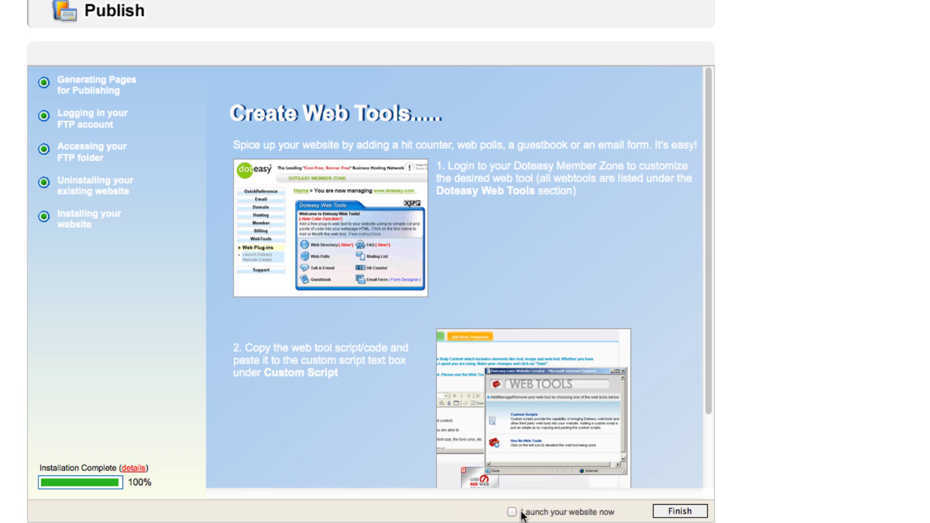
{"action": "left_click", "coordinate": [512, 512]}
{"action": "left_click", "coordinate": [693, 511]}
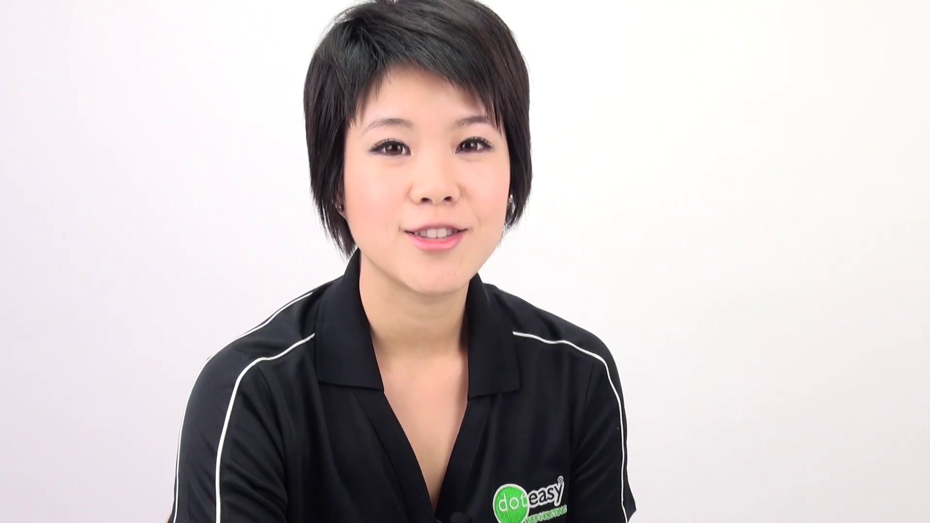